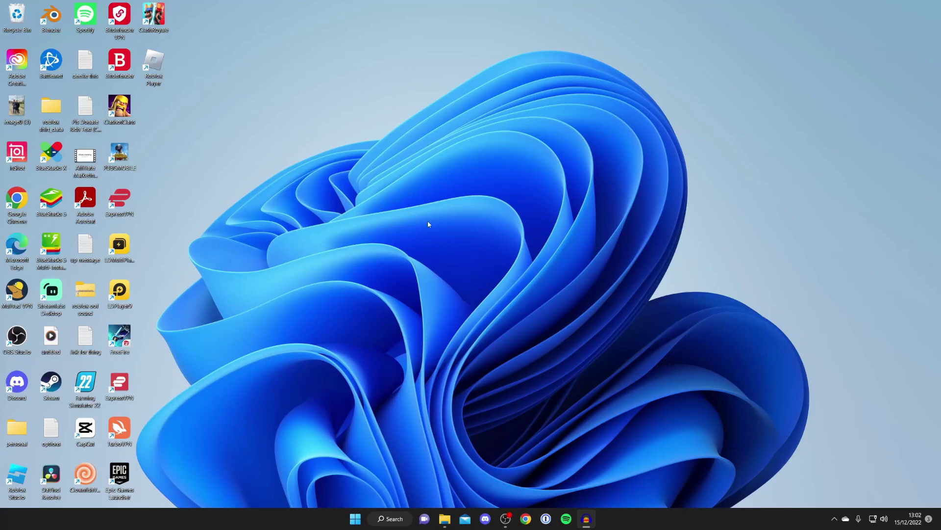
Open the desktop context menu from an empty spot on the desktop.
right_click(421, 218)
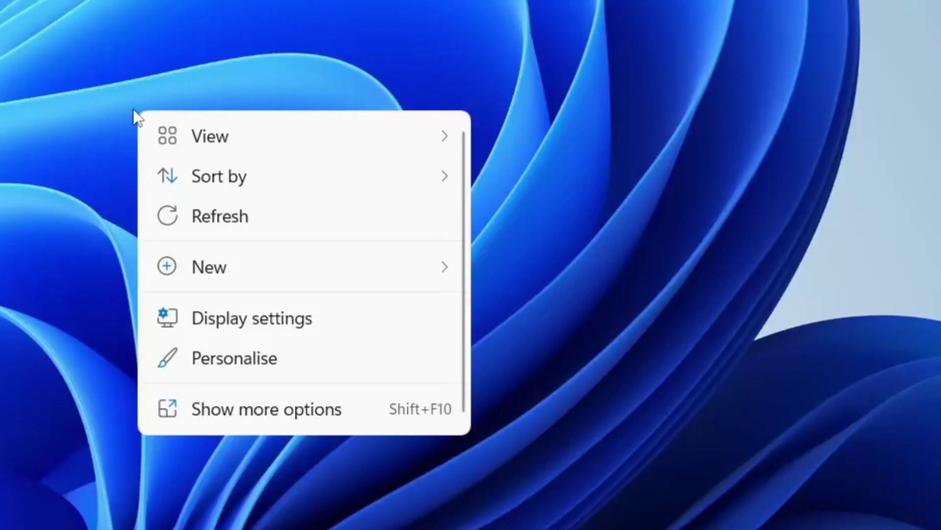
mouse_move(209, 136)
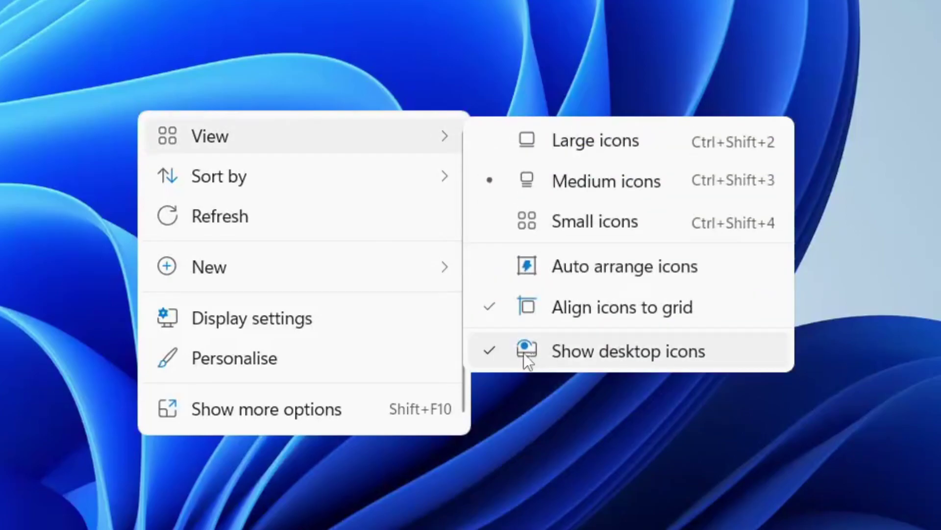
Turn off View > Show desktop icons, then switch it back on.
click(664, 355)
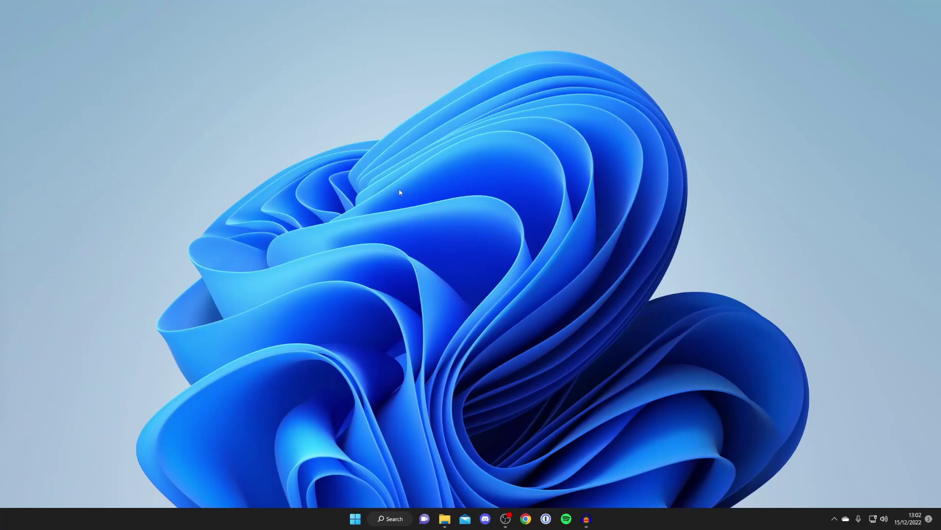
right_click(400, 190)
mouse_move(434, 199)
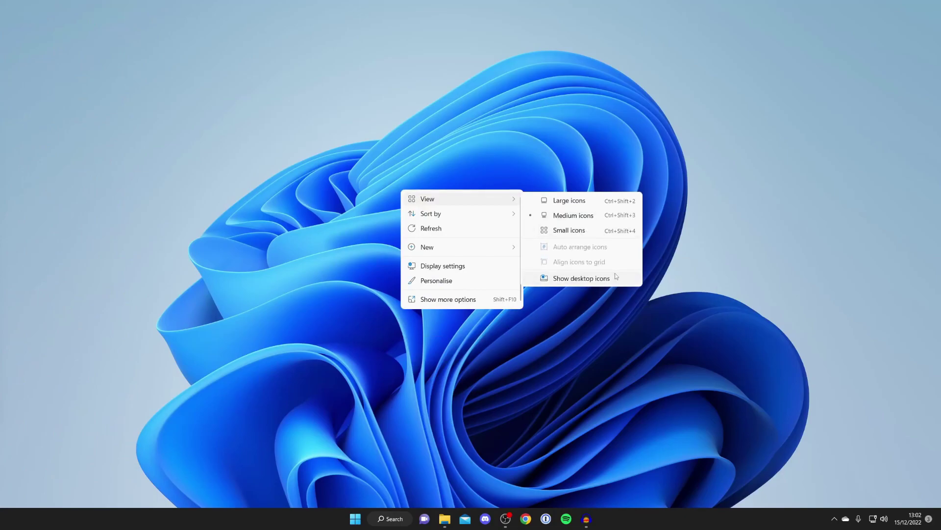
click(617, 275)
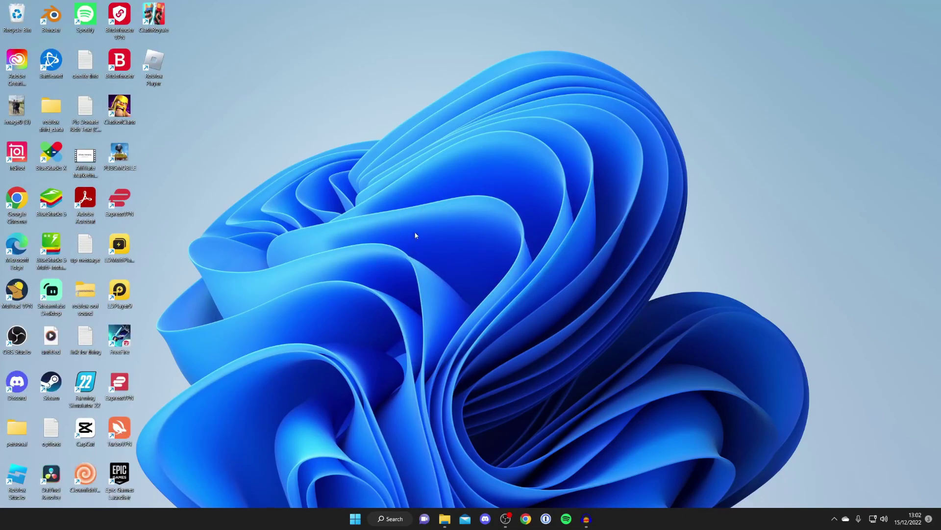
Go from the desktop menu through Personalise and Themes to Desktop icon settings.
right_click(421, 215)
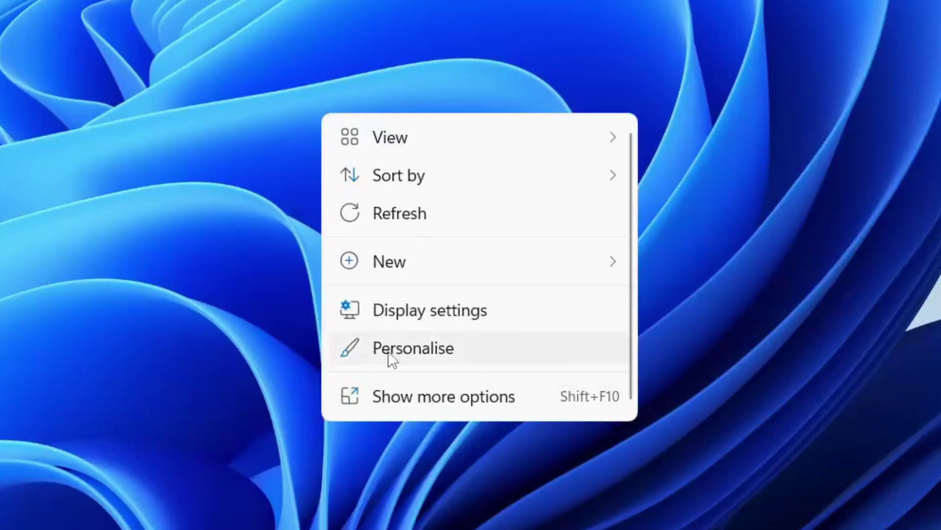
click(447, 346)
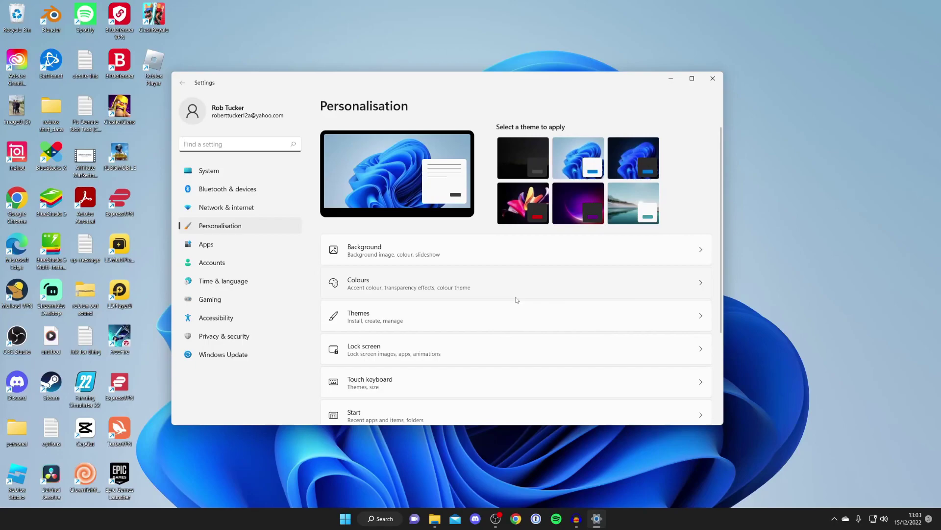
scroll(469, 289, down, 3)
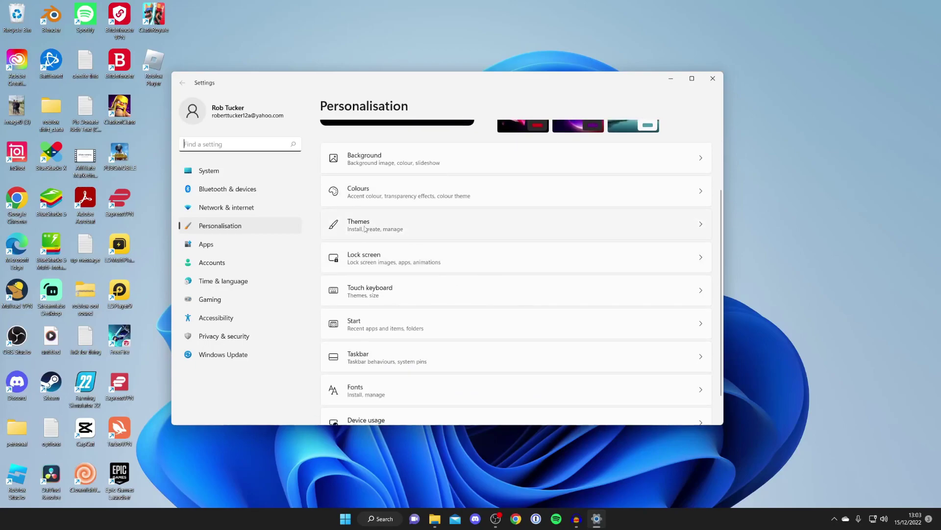
click(365, 229)
scroll(394, 238, down, 5)
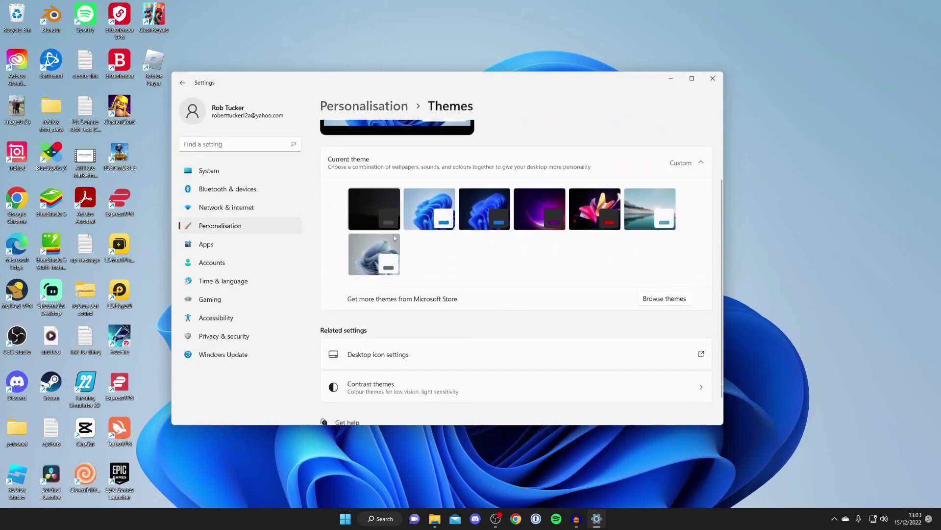
scroll(394, 237, down, 1)
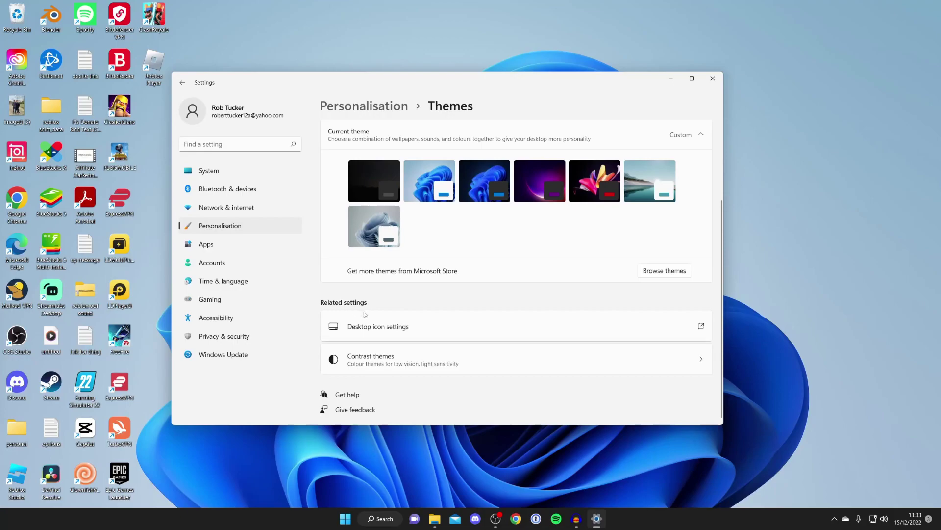
click(389, 322)
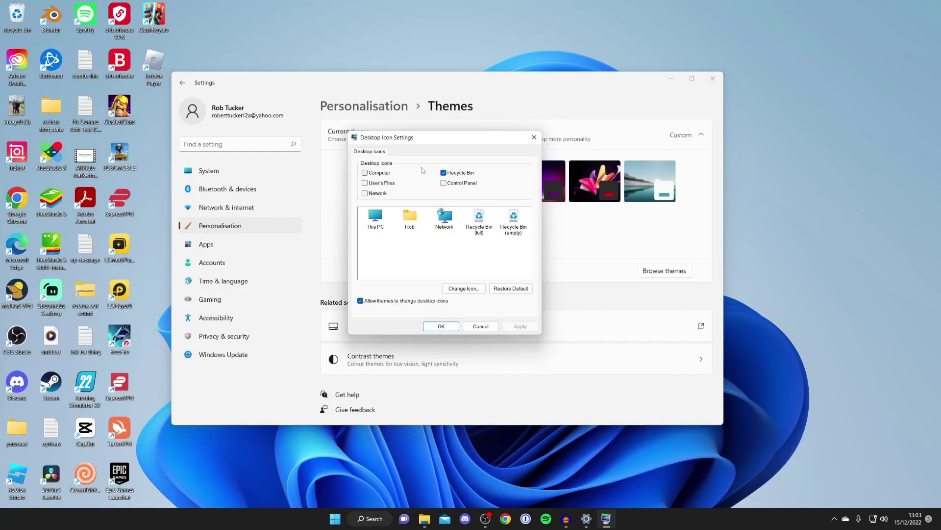
Leave only Recycle Bin checked after toggling User's Files, confirm, and close Settings.
click(375, 183)
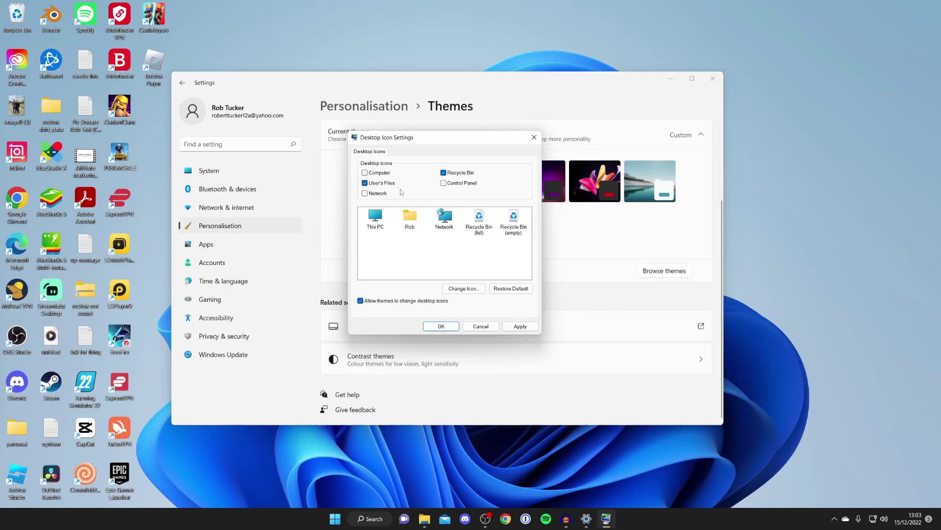
click(377, 184)
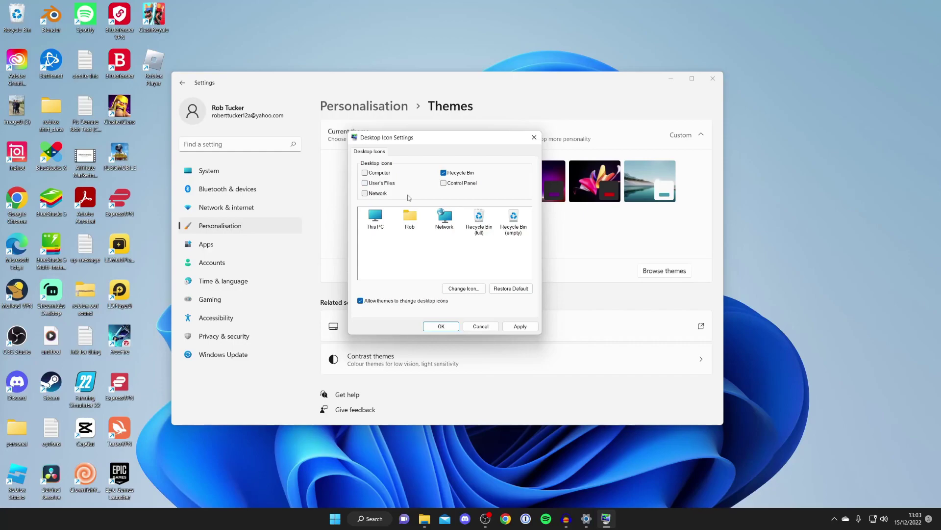
click(457, 327)
click(713, 79)
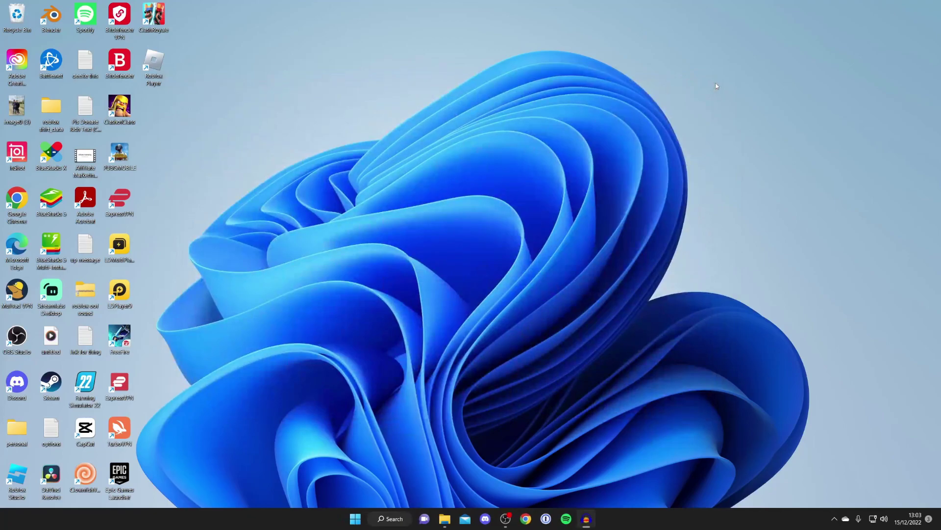